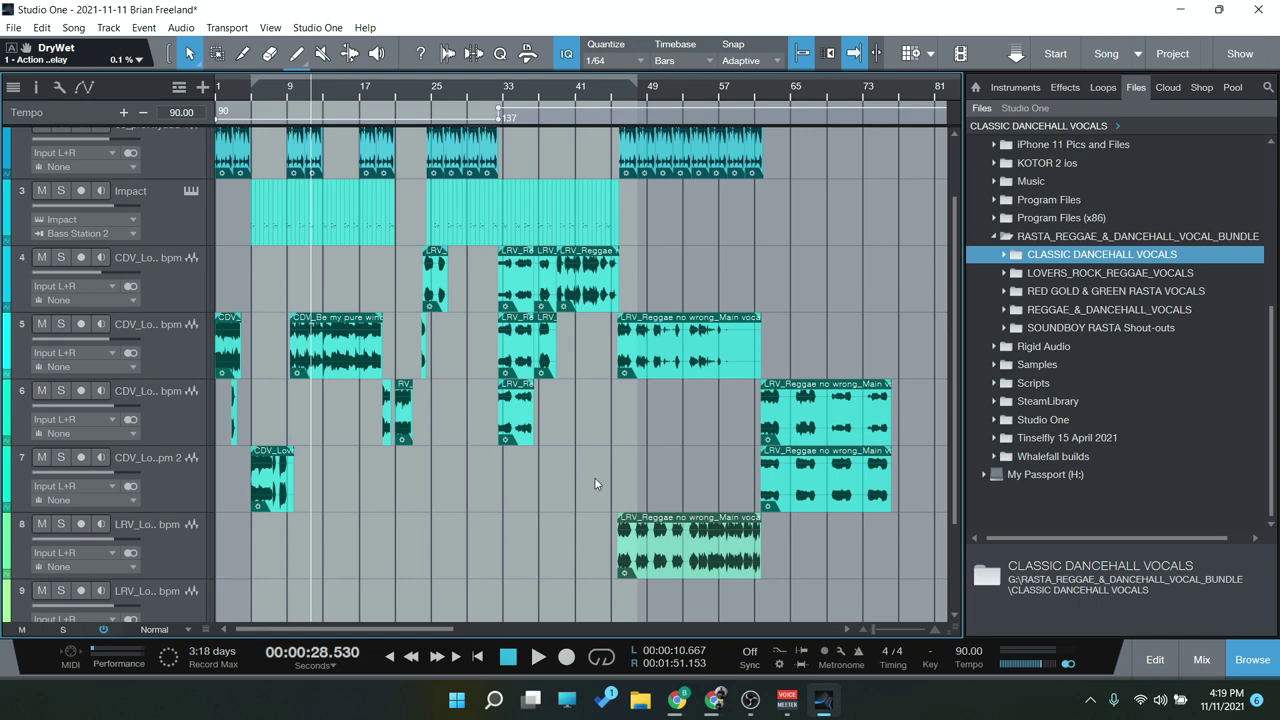
Zoom in on the first 35 bars and scroll to the song start and the top track.
scroll(322, 290, "up", 4)
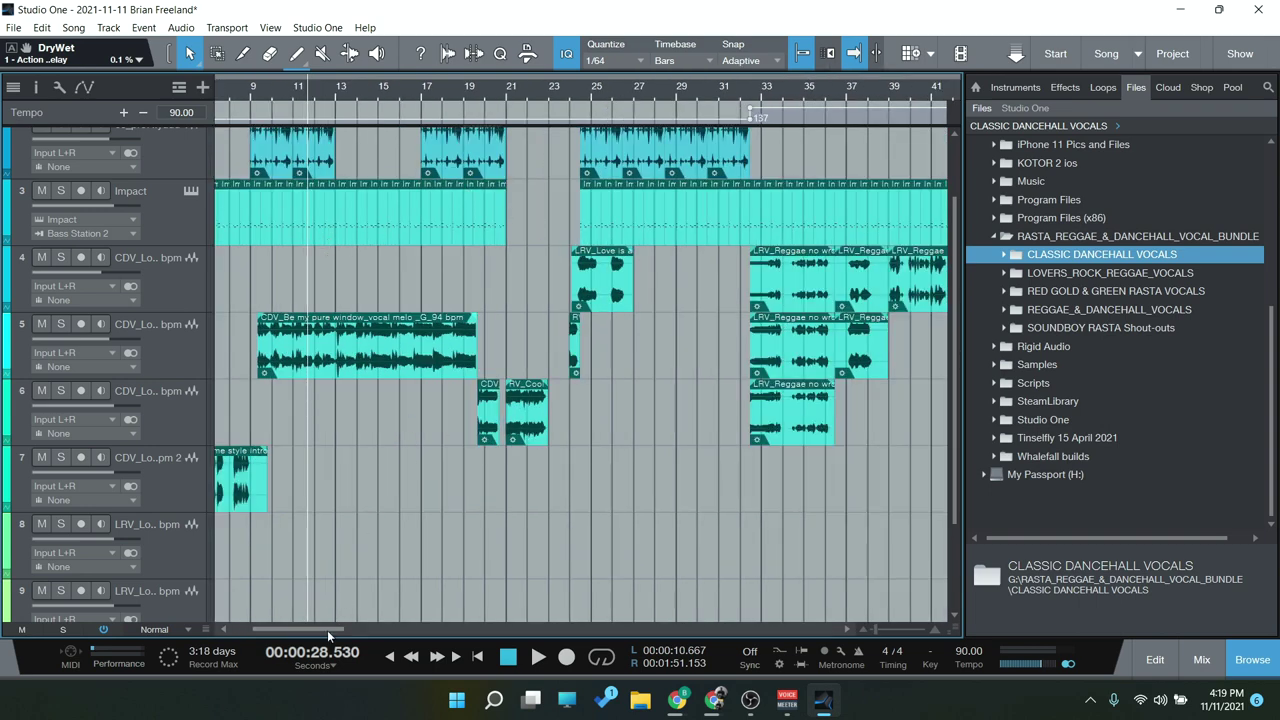
left_click_drag(327, 630, 283, 540)
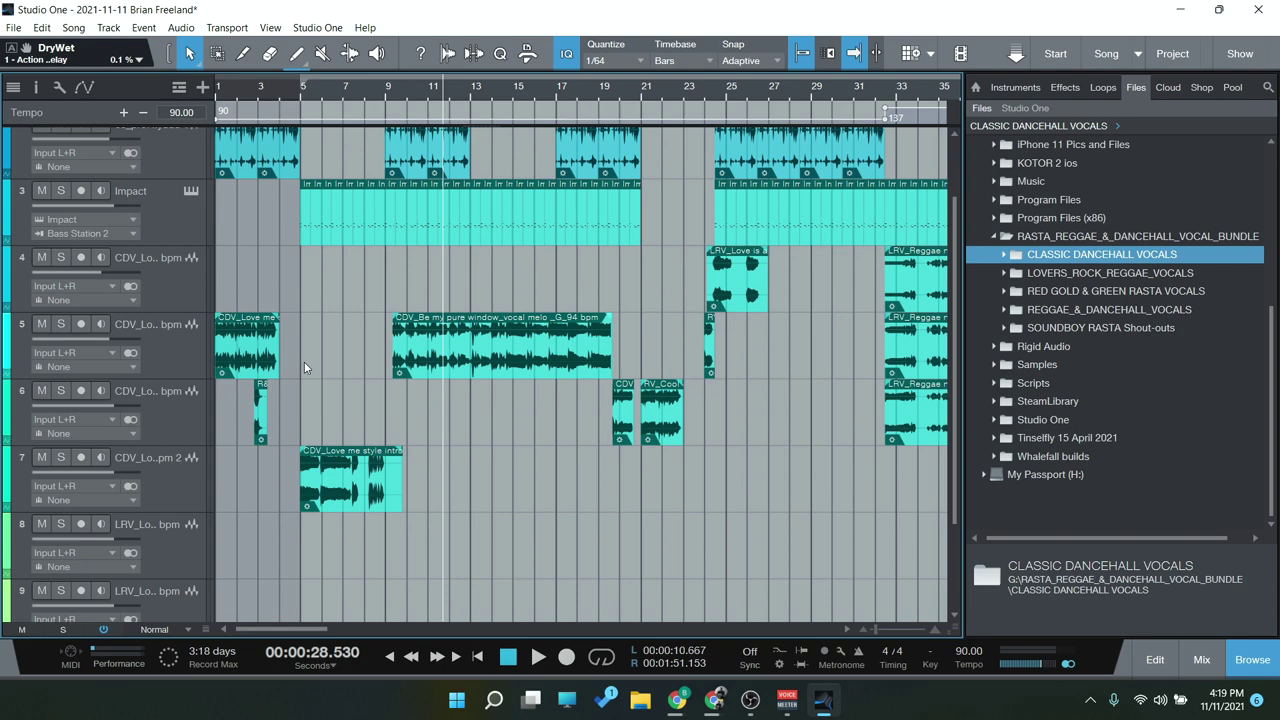
scroll(314, 347, "down", 1)
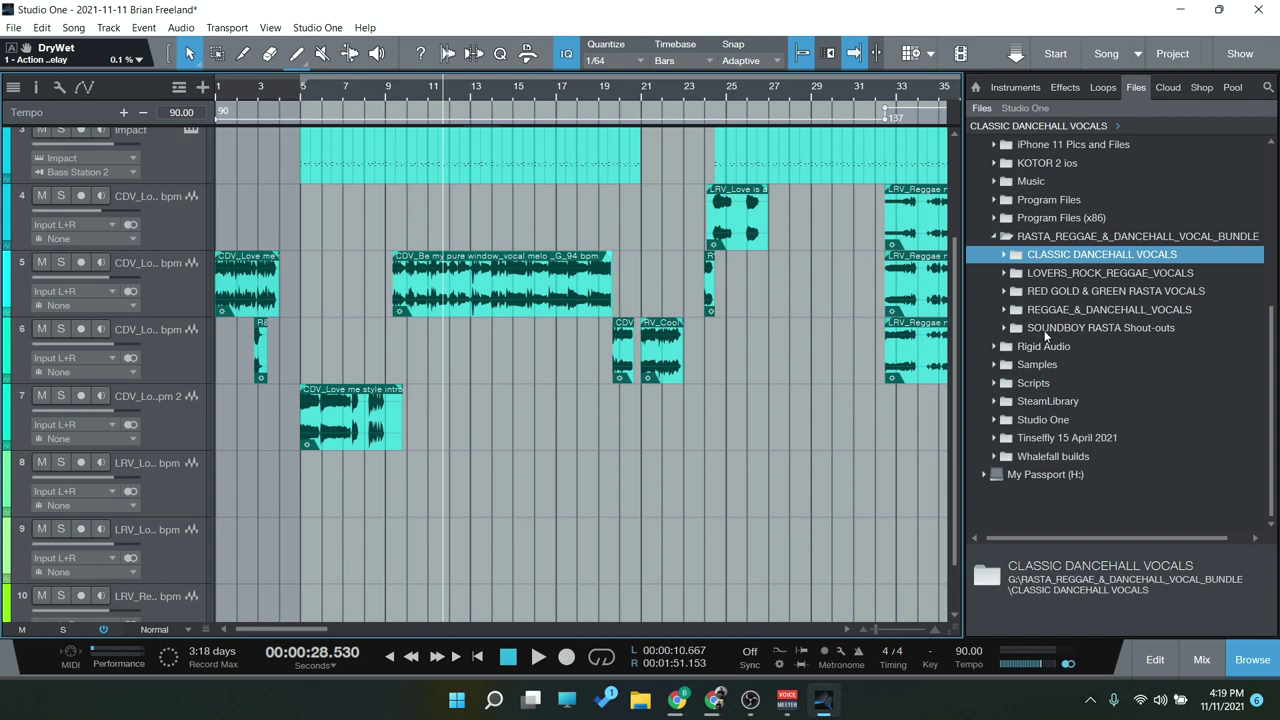
Preview the 'mama advise her' melody from CLASSIC DANCEHALL VOCALS' 87 bpm folder.
left_click(1005, 255)
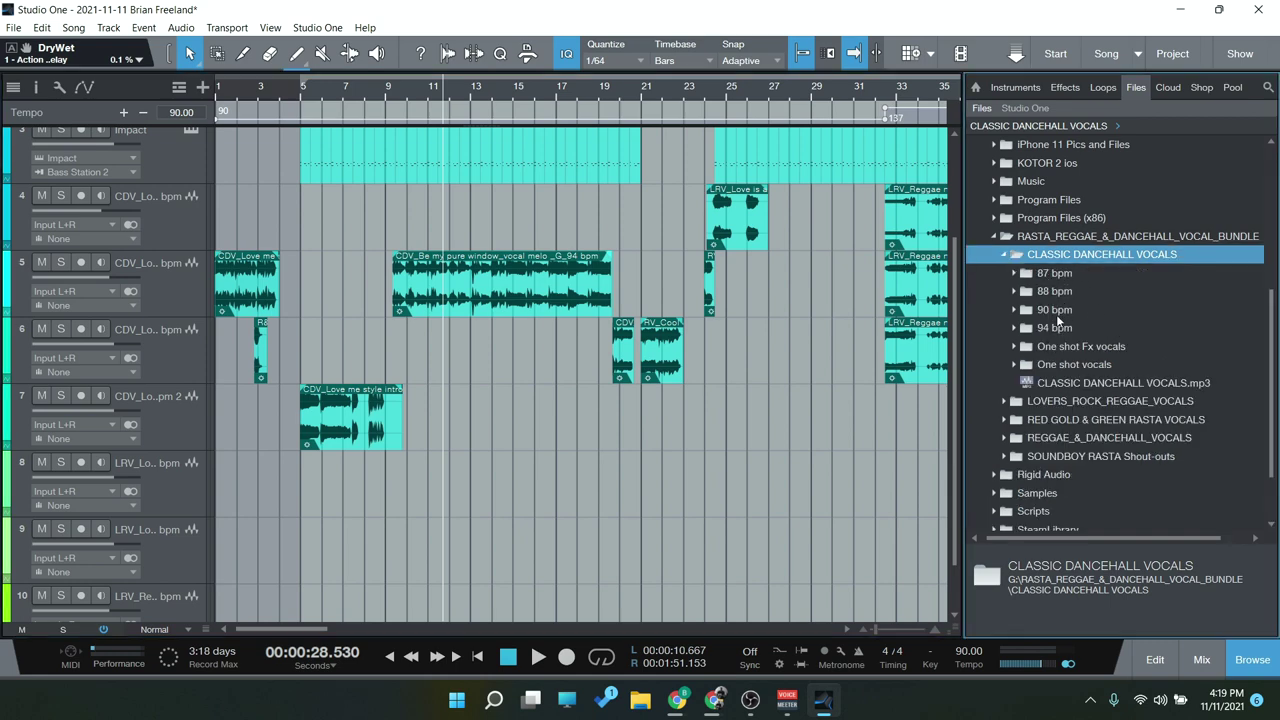
double_click(1066, 273)
left_click(1083, 328)
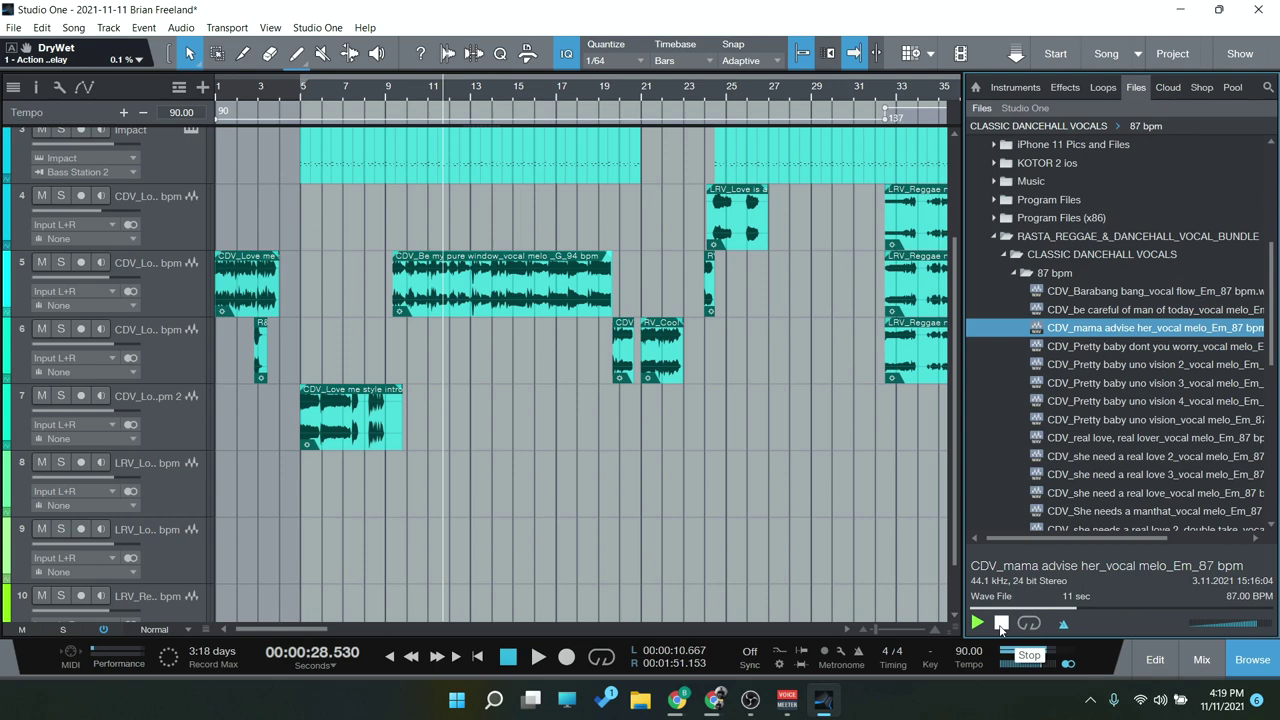
left_click(1002, 624)
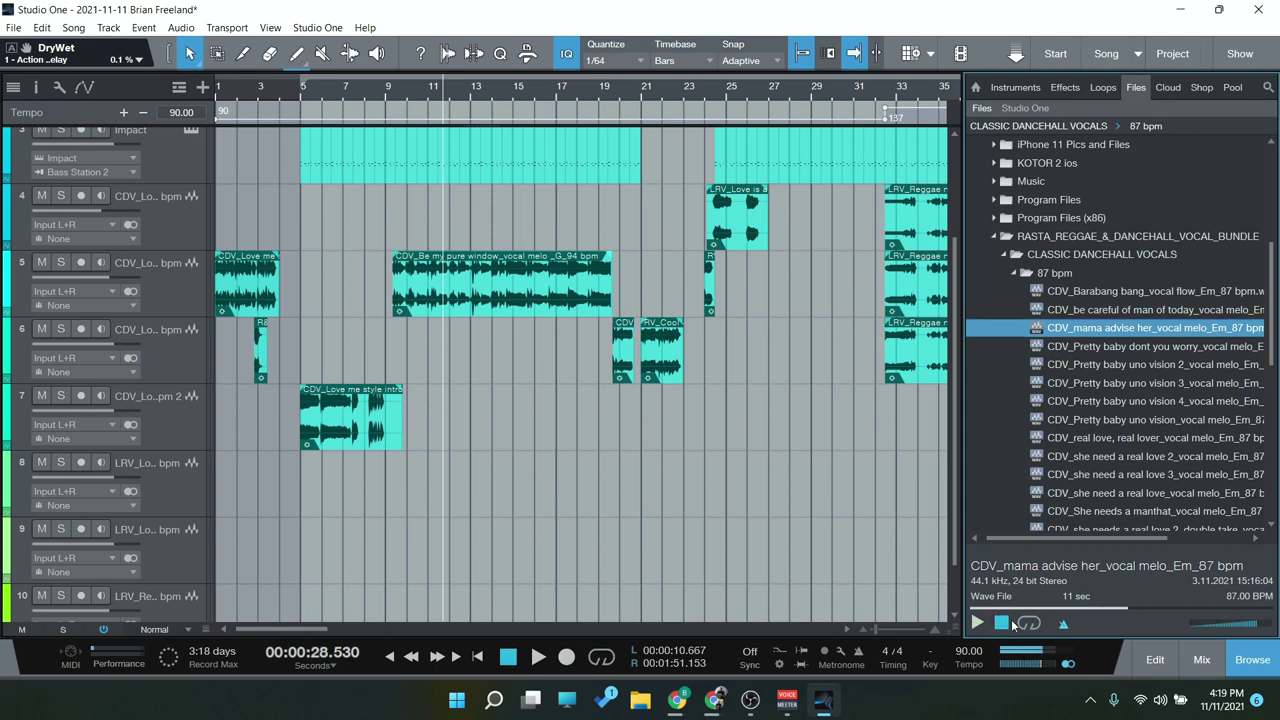
left_click(1013, 273)
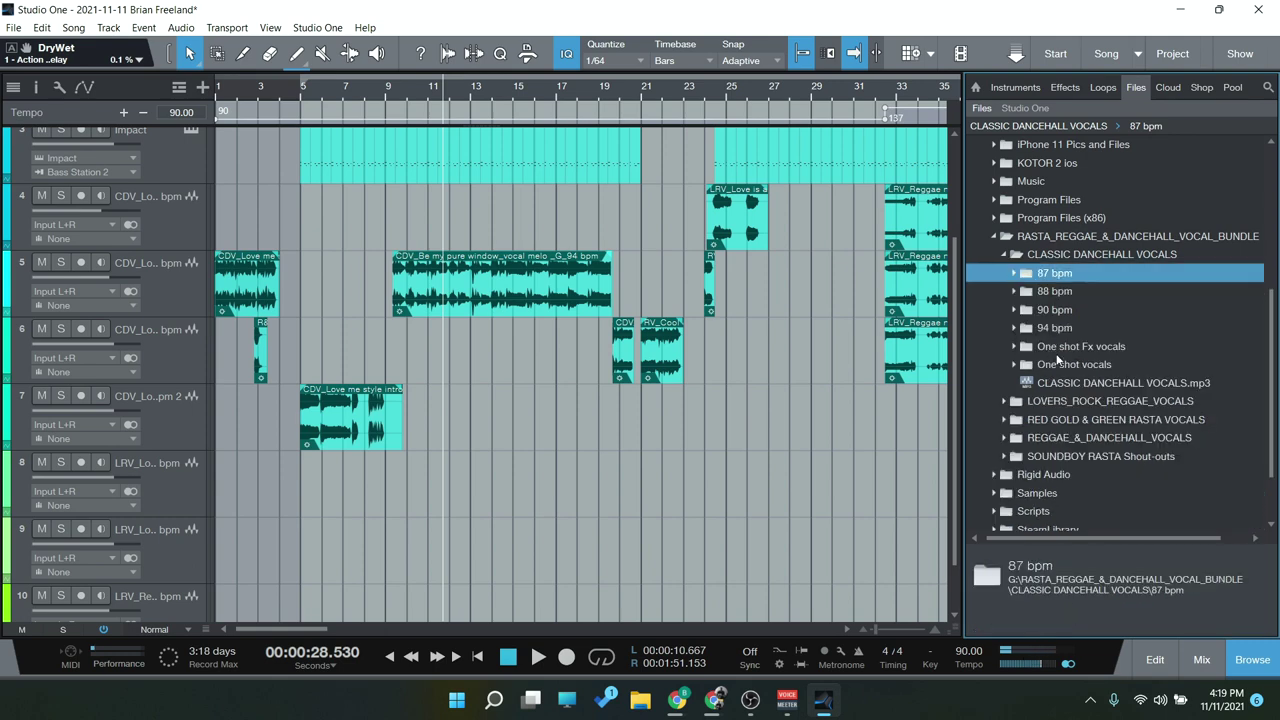
Preview the 'bang bang', 'All we got' and 'Aha!' one-shot vocals, then collapse the folder.
double_click(1060, 366)
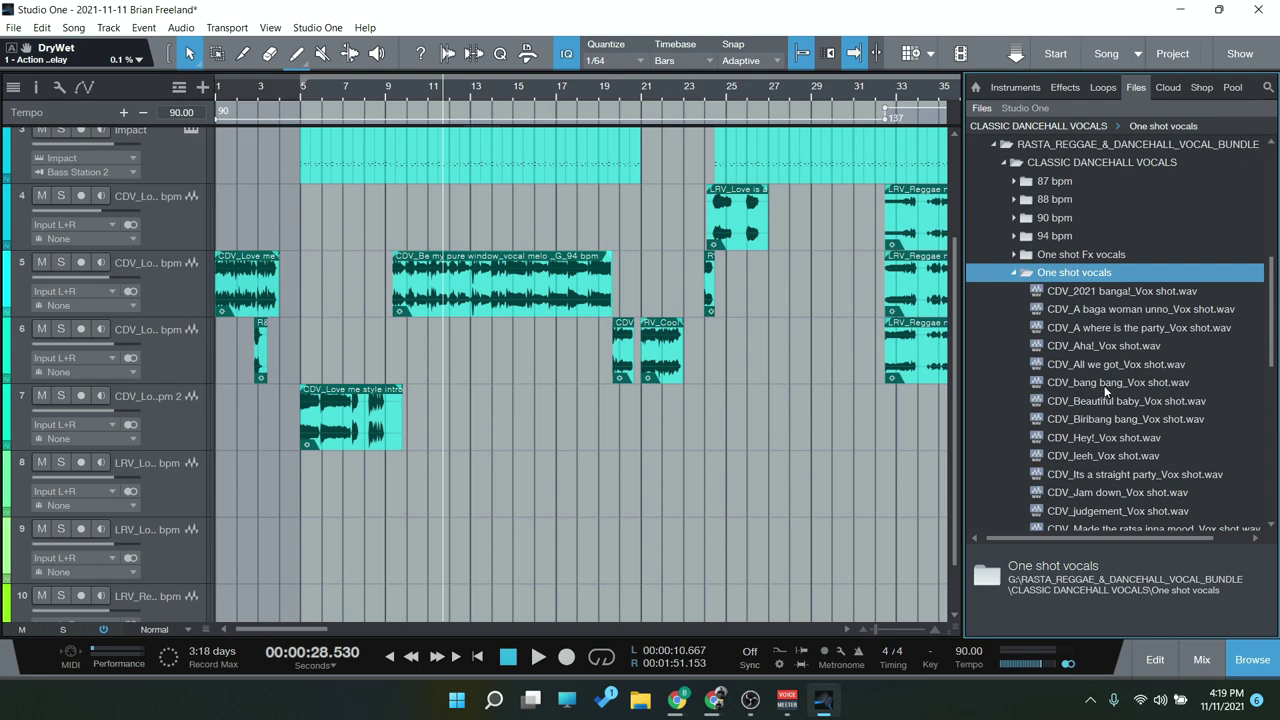
left_click(1103, 383)
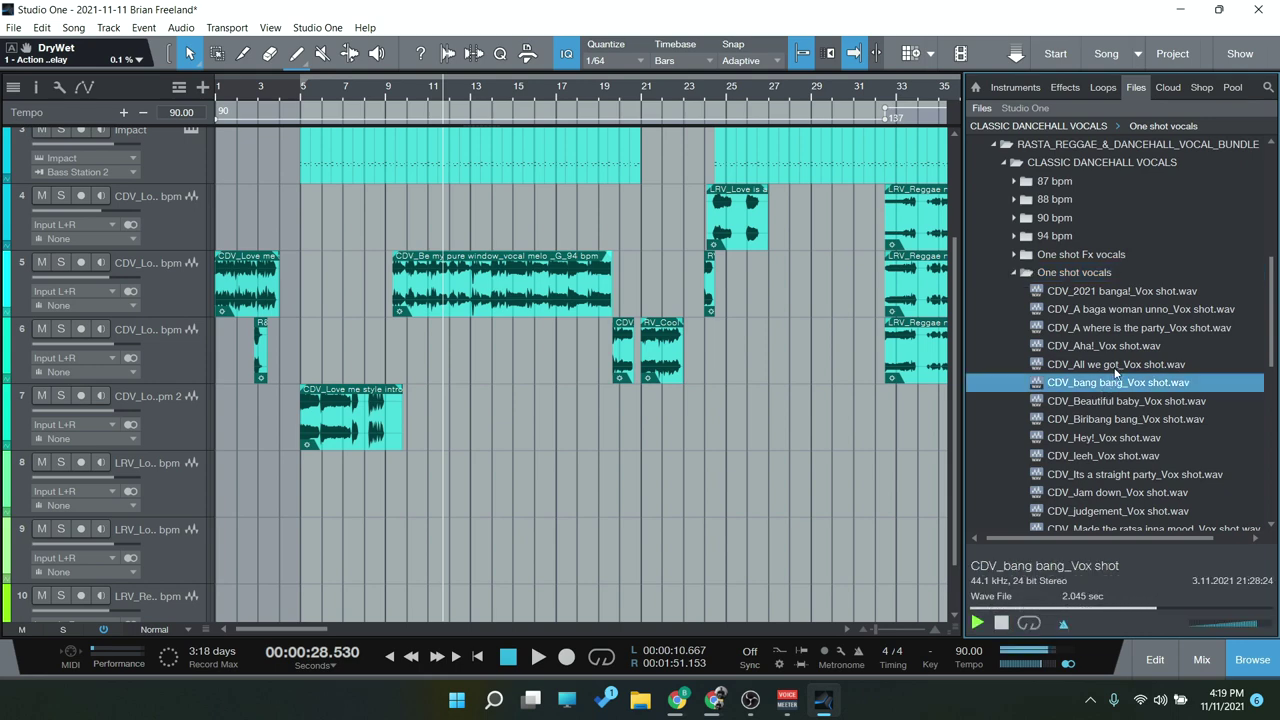
left_click(1116, 366)
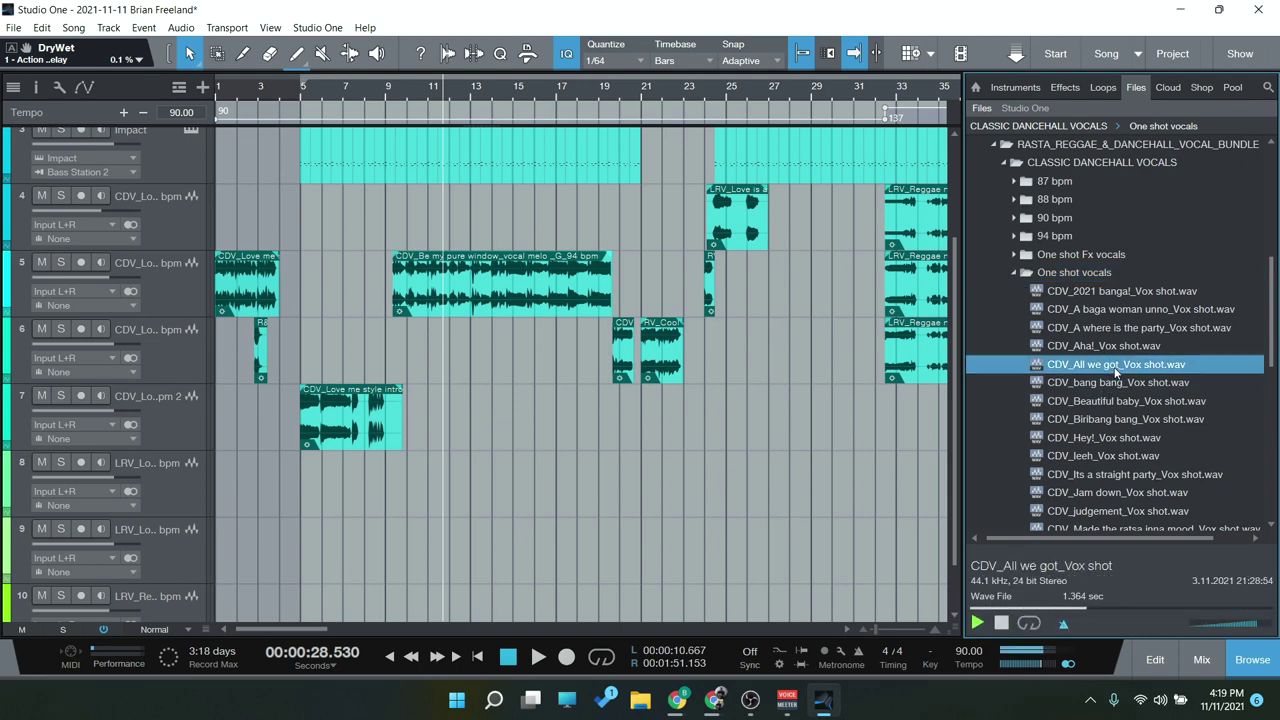
left_click(1115, 346)
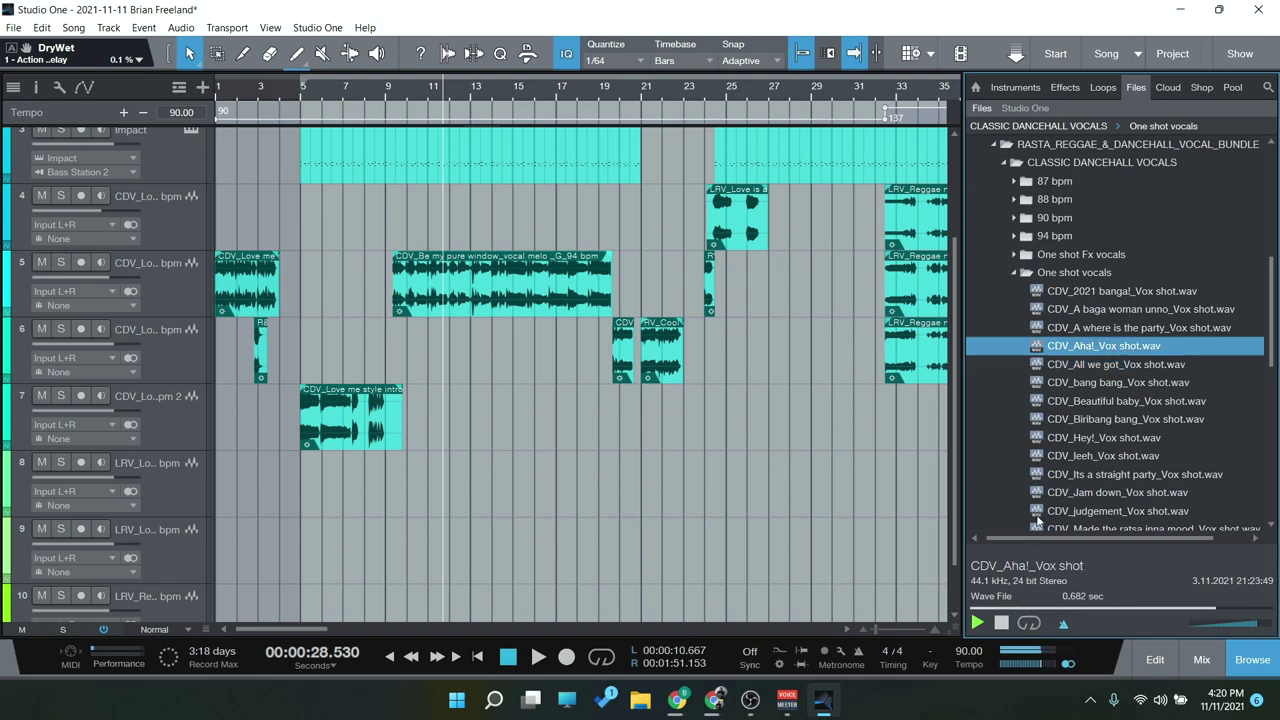
left_click(1013, 273)
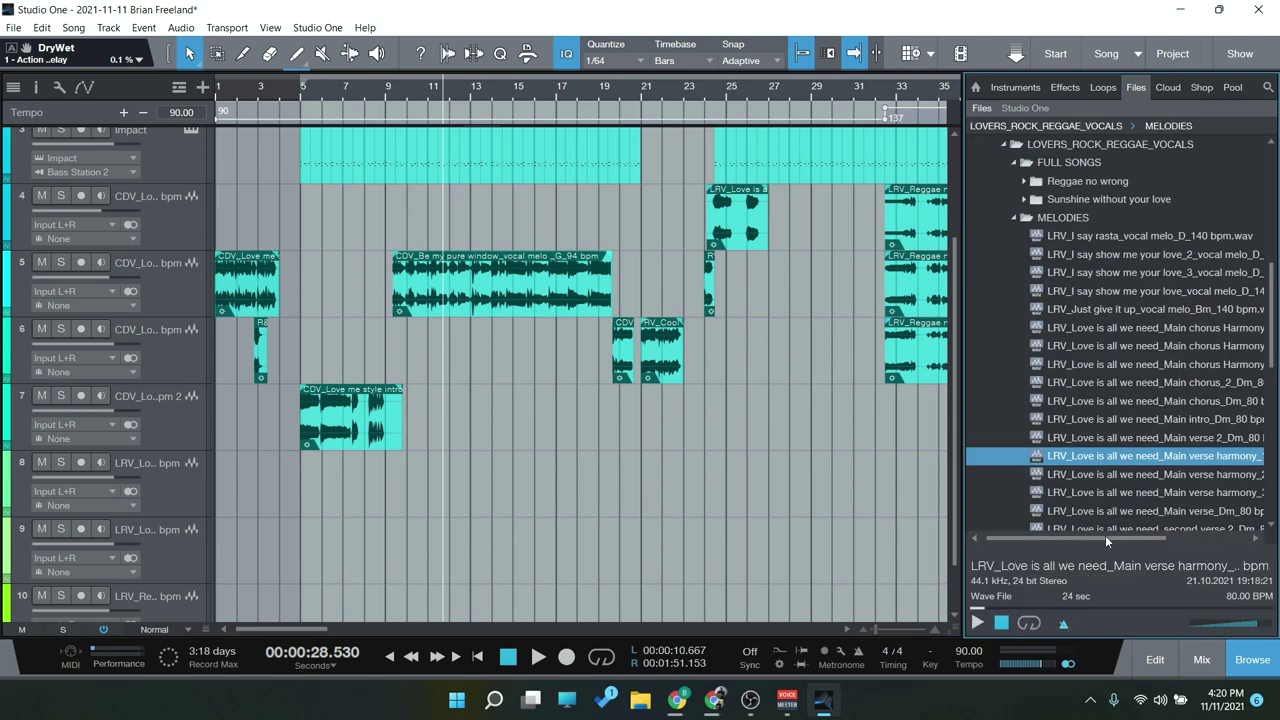
Preview the Lovers Rock one-shots 'Enemy' and 'Cyan do without you'.
left_click_drag(1112, 537, 1125, 537)
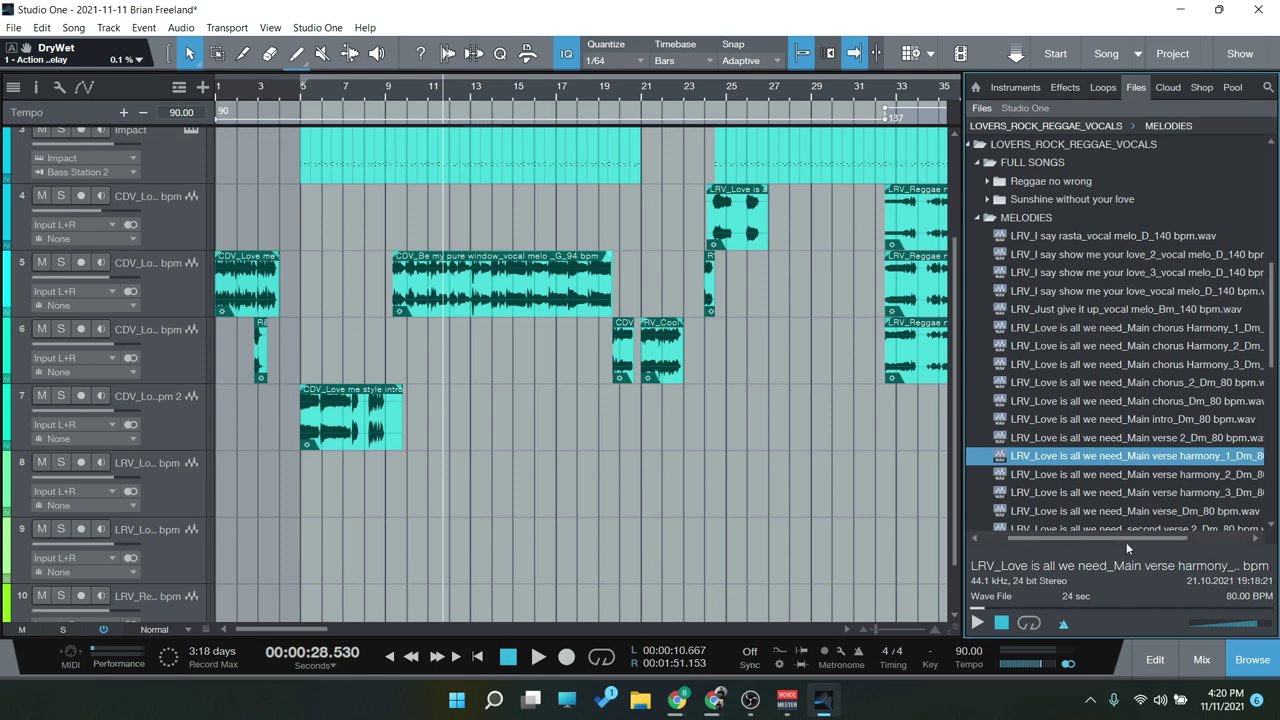
left_click_drag(1126, 542, 1148, 546)
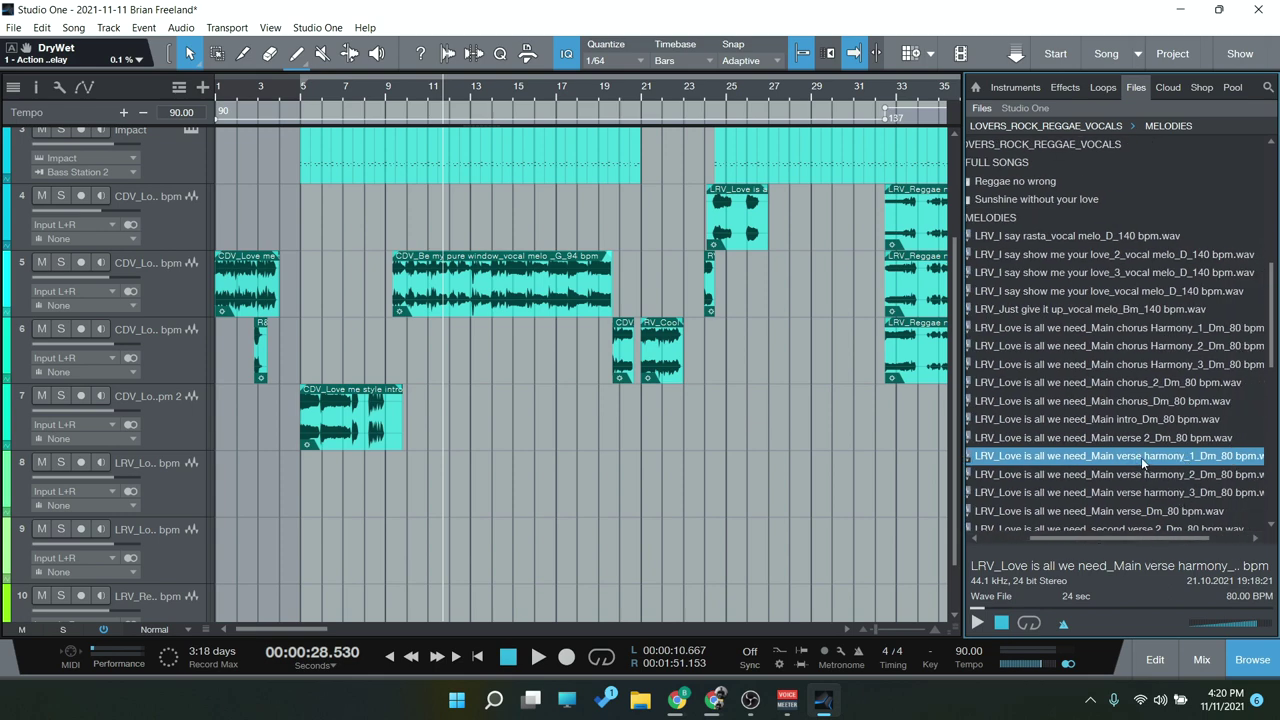
left_click_drag(1114, 541, 1087, 538)
left_click(988, 218)
left_click(988, 236)
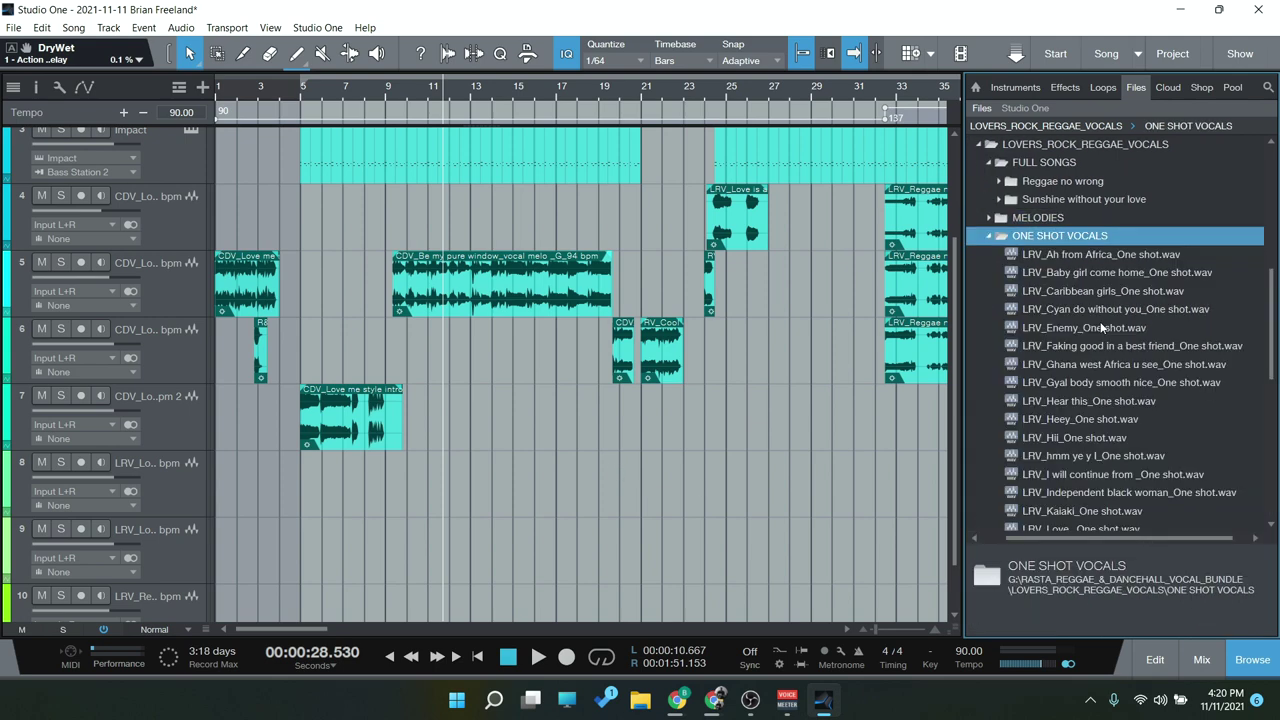
left_click(1101, 327)
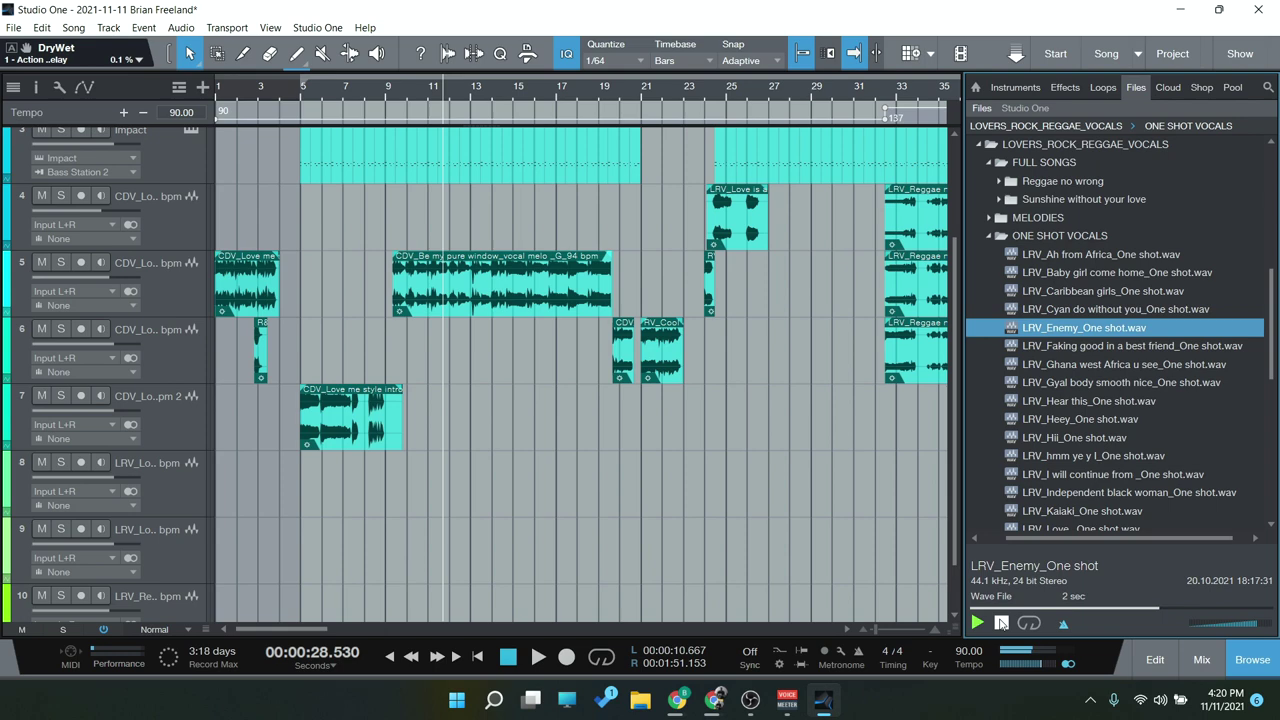
left_click(1098, 311)
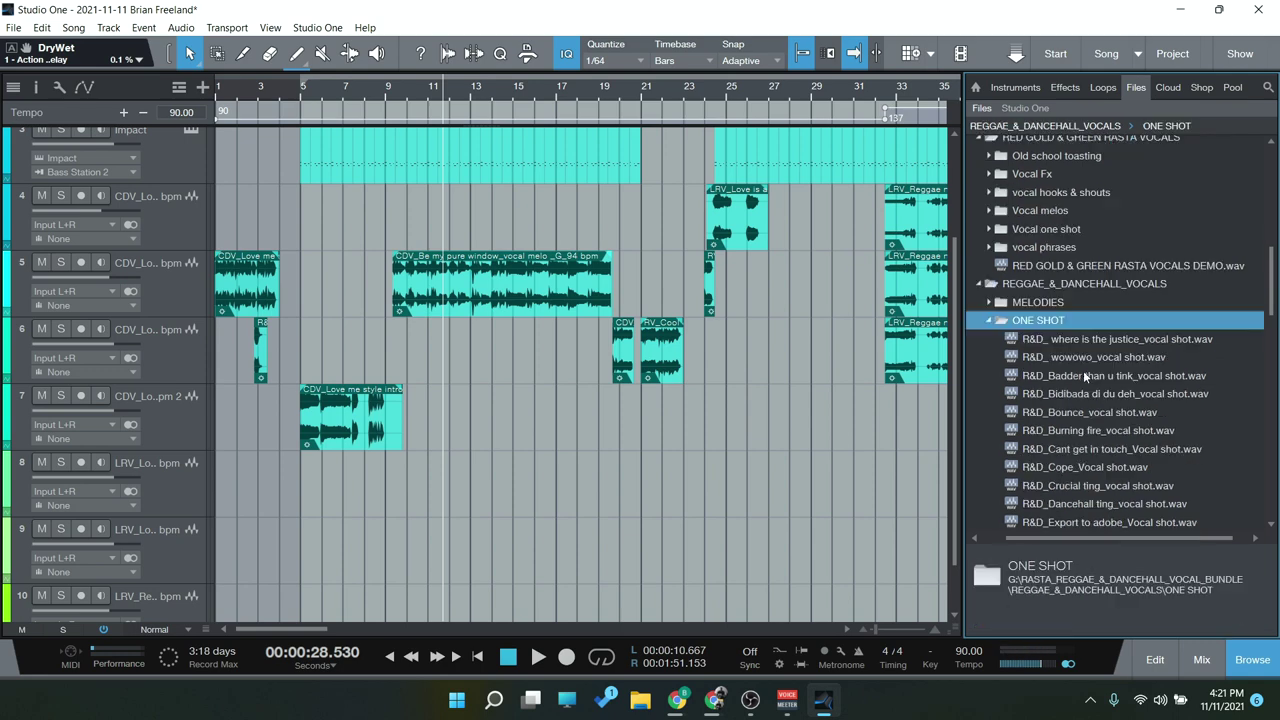
Preview the 'wowowo' vocal shot and the first 90 bpm Reggae & Dancehall melody.
left_click(1090, 357)
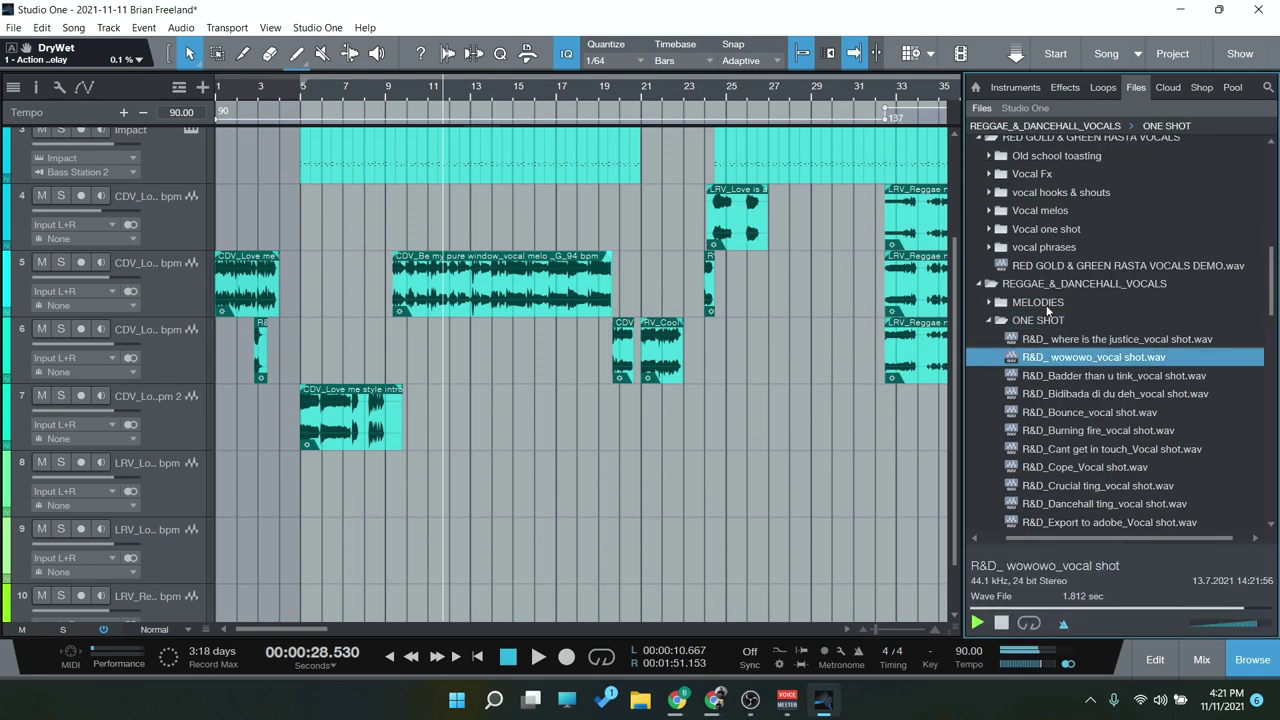
double_click(1046, 304)
double_click(1046, 358)
left_click(1076, 378)
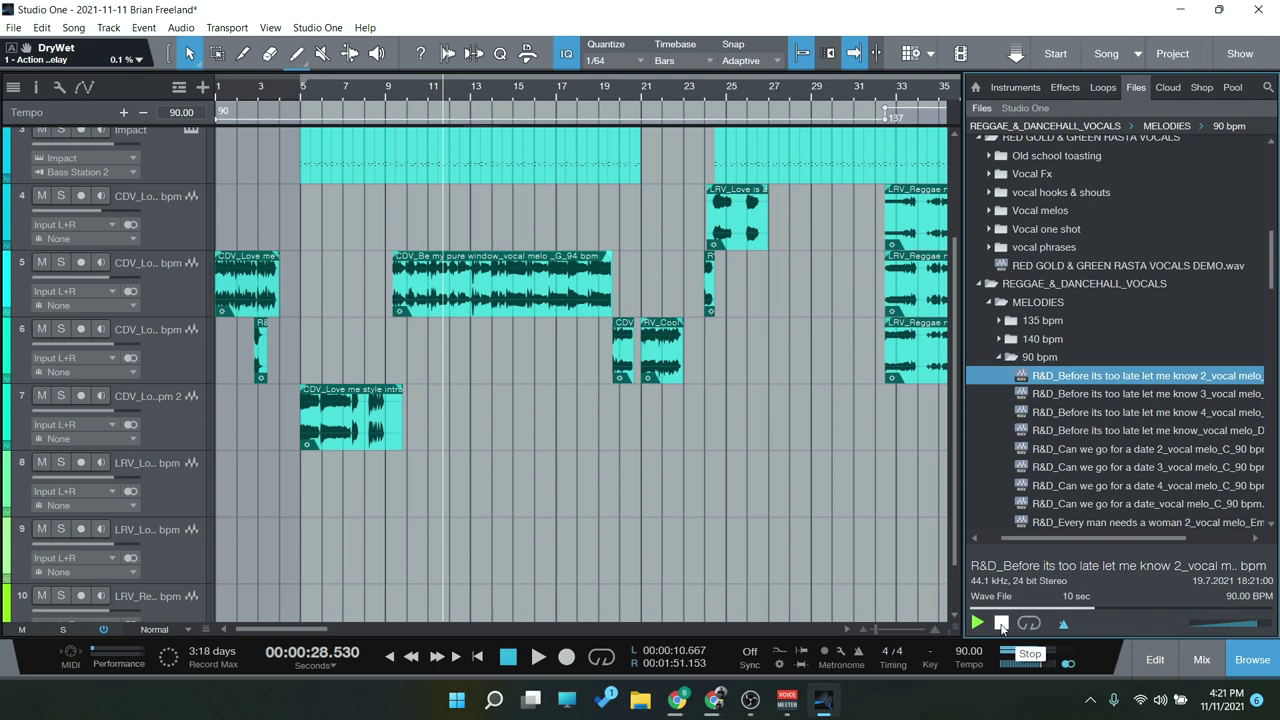
left_click(998, 357)
Expand the 92 bpm and 95 bpm melody folders to list their files.
scroll(1091, 421, "down", 2)
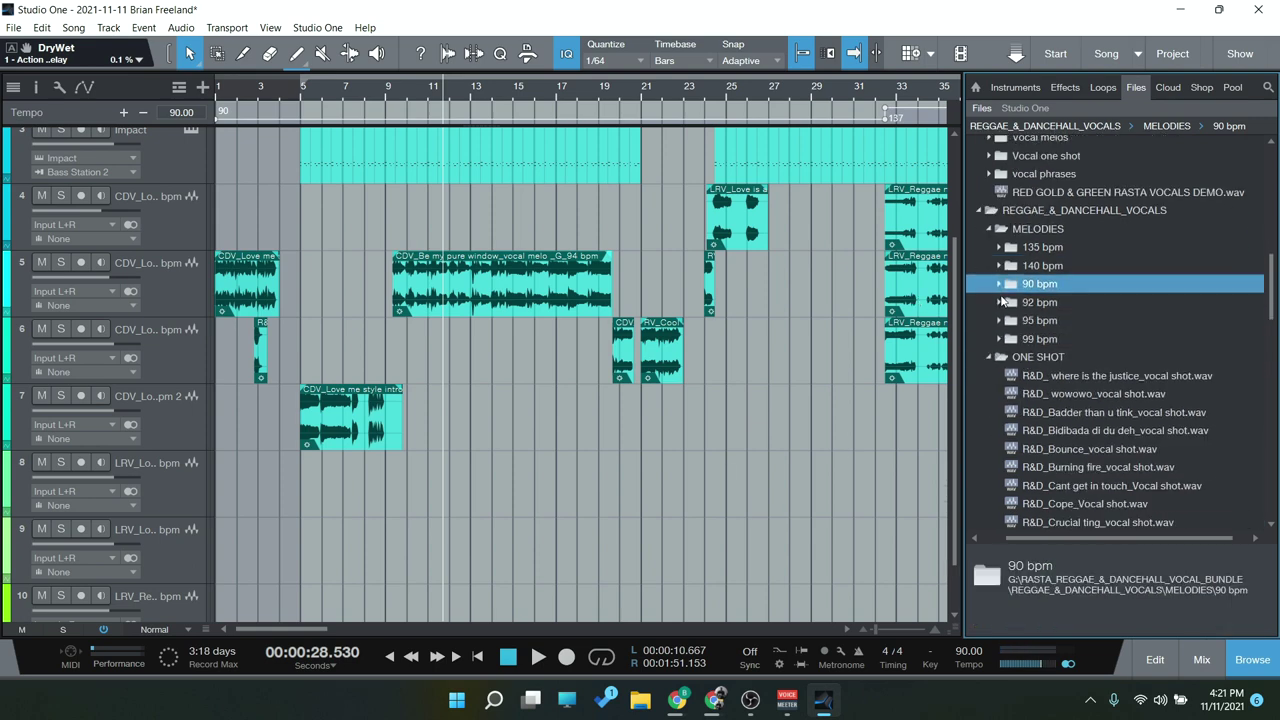
left_click(999, 302)
scroll(1008, 470, "down", 5)
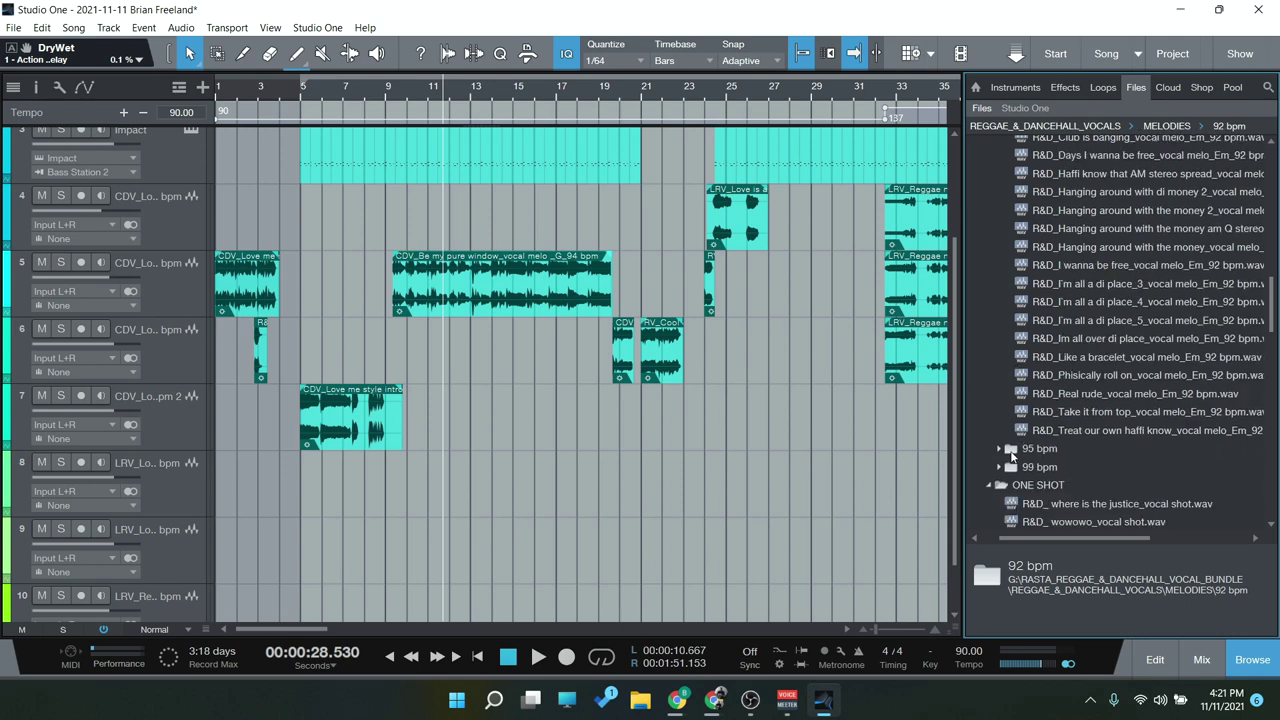
left_click(997, 450)
scroll(1030, 372, "down", 3)
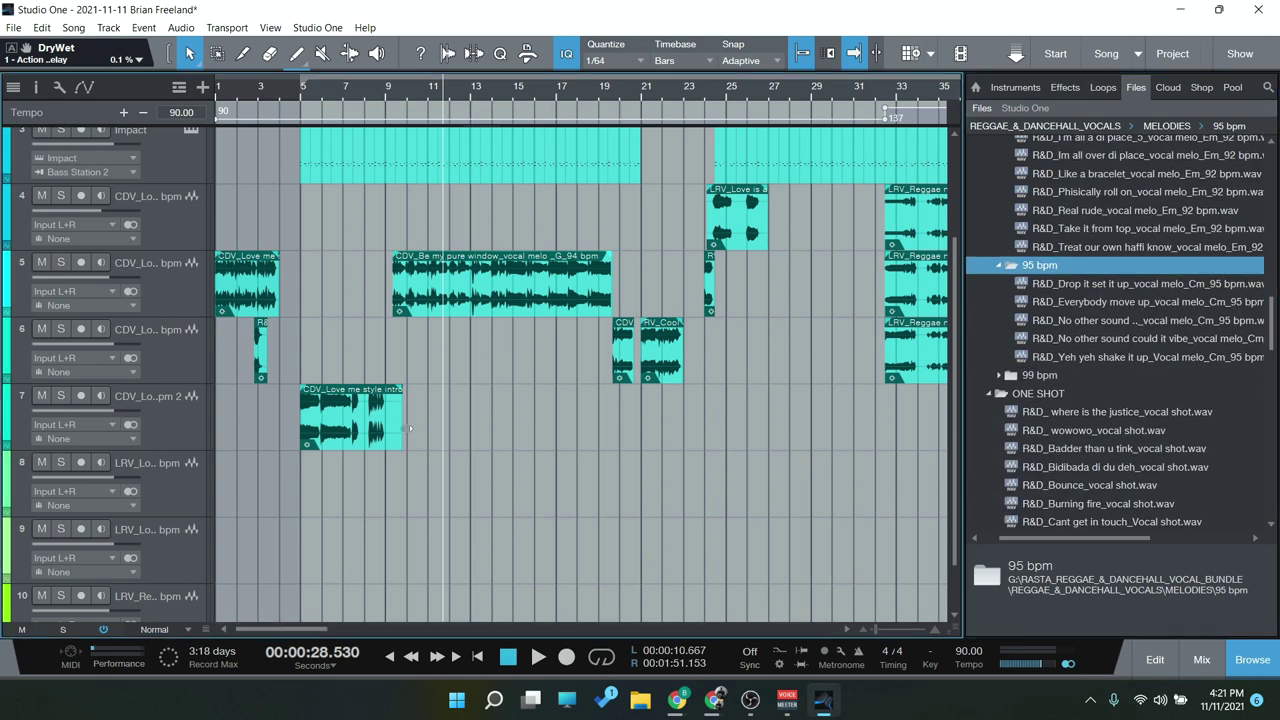
Zoom out, shrink the track heights, and expand the Tempo track to show the ramp.
key("w")
key("shift+w")
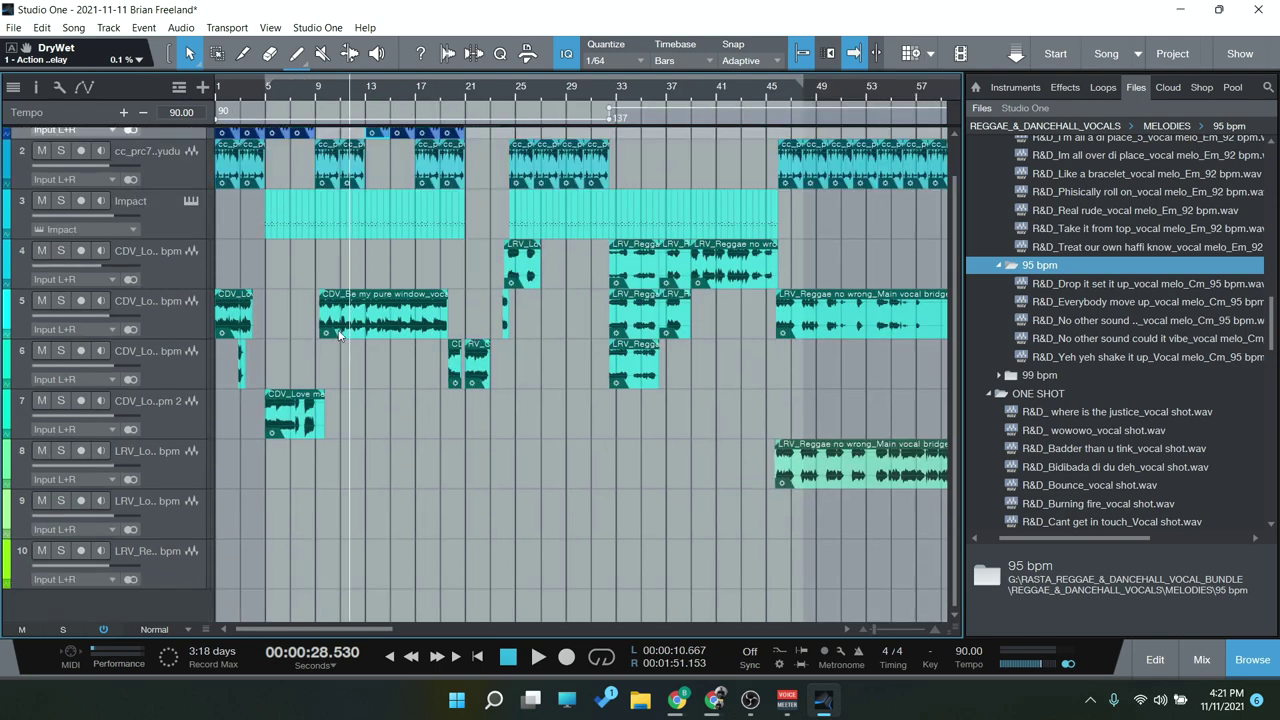
scroll(330, 305, "up", 2)
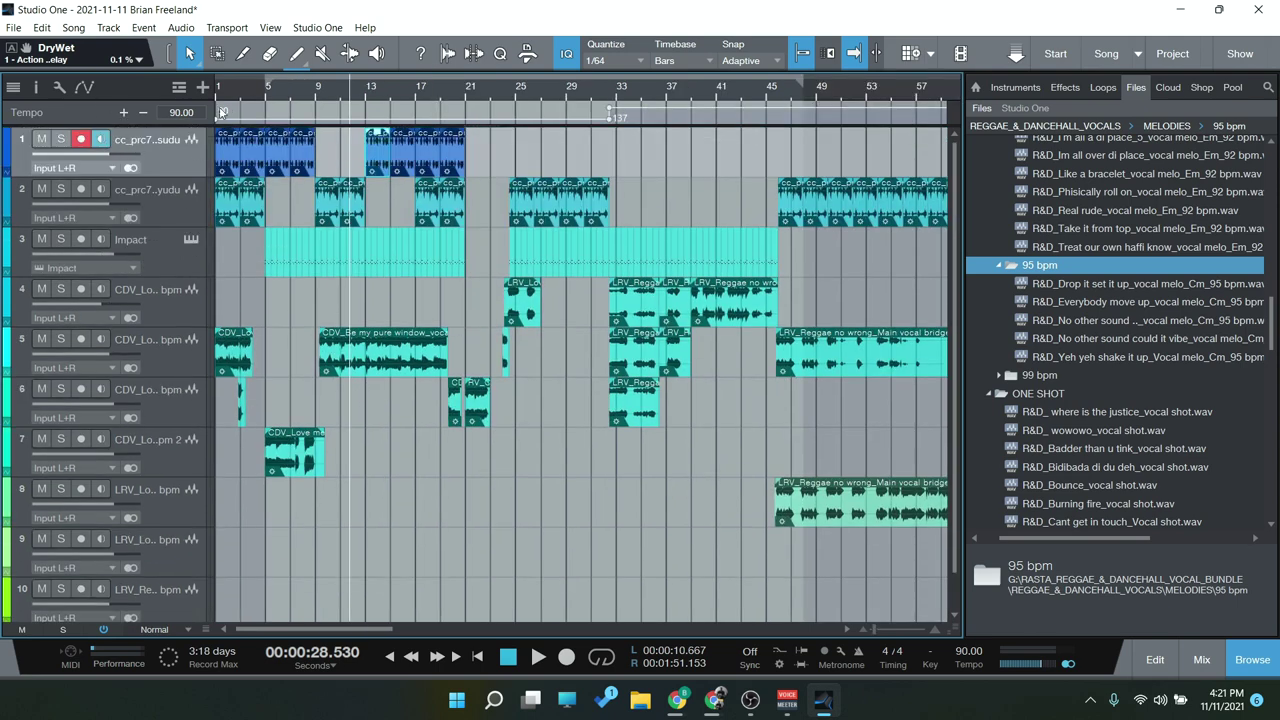
left_click(150, 124)
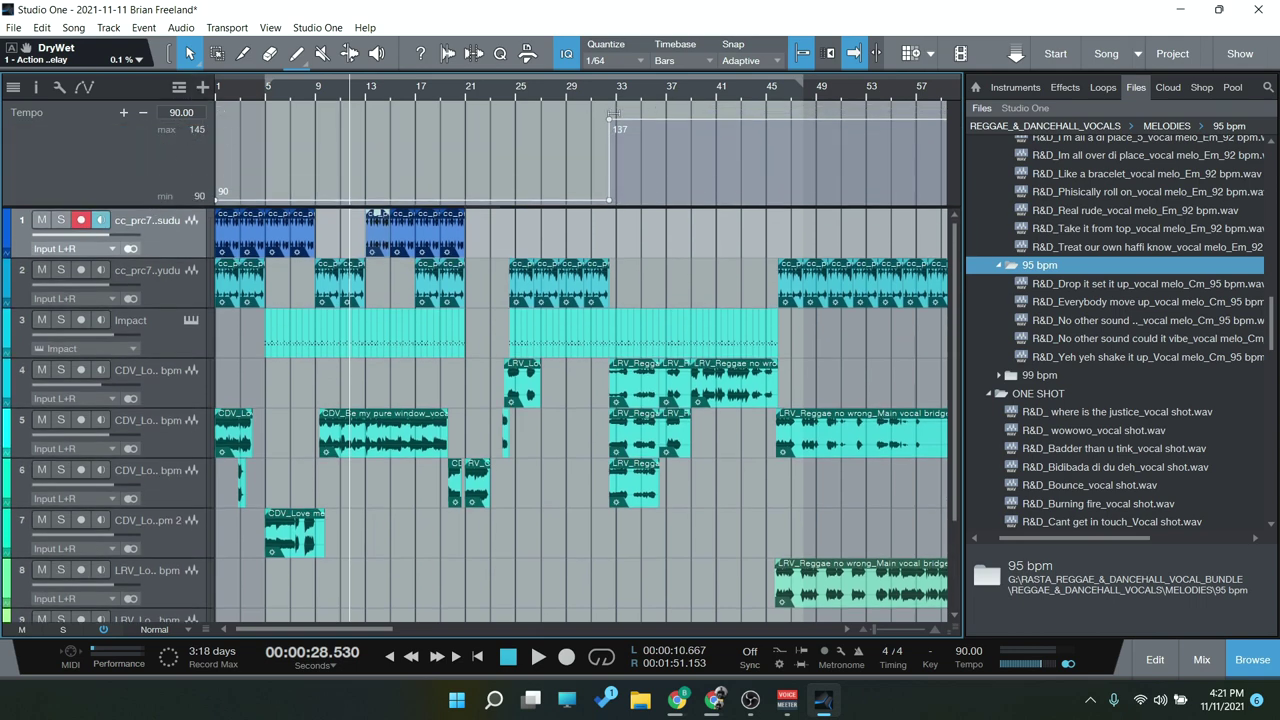
Extend the loop end to bar 73 and play the song from the start.
key("w")
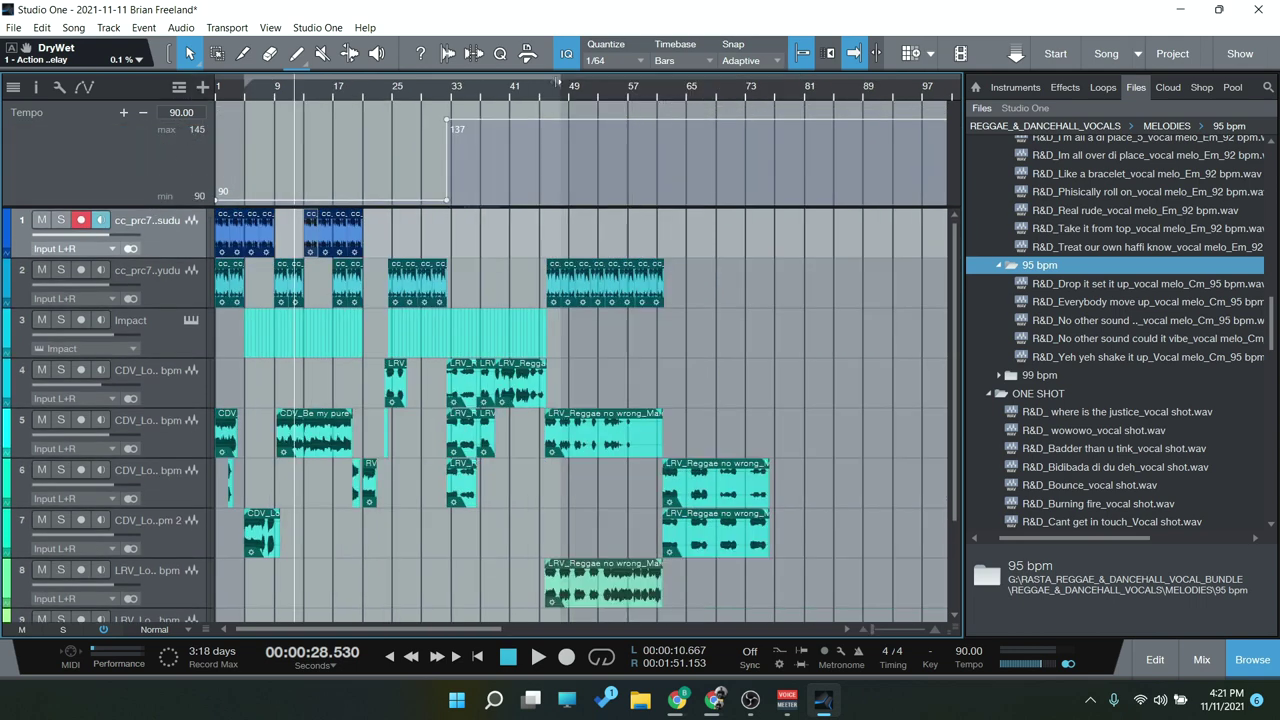
left_click_drag(556, 86, 750, 86)
key("comma")
key("space")
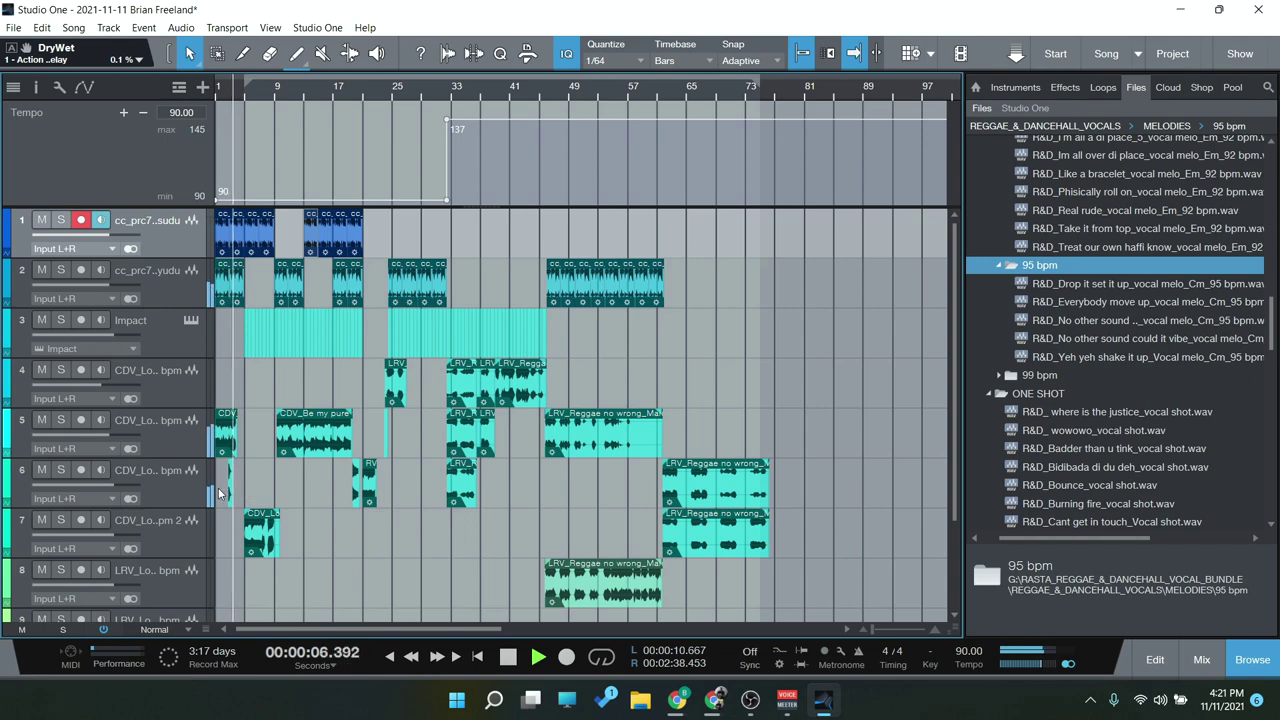
Play the arrangement through bars 1–13 and stop near bar 27 at about 1:11.
key("e")
key("e")
key("e")
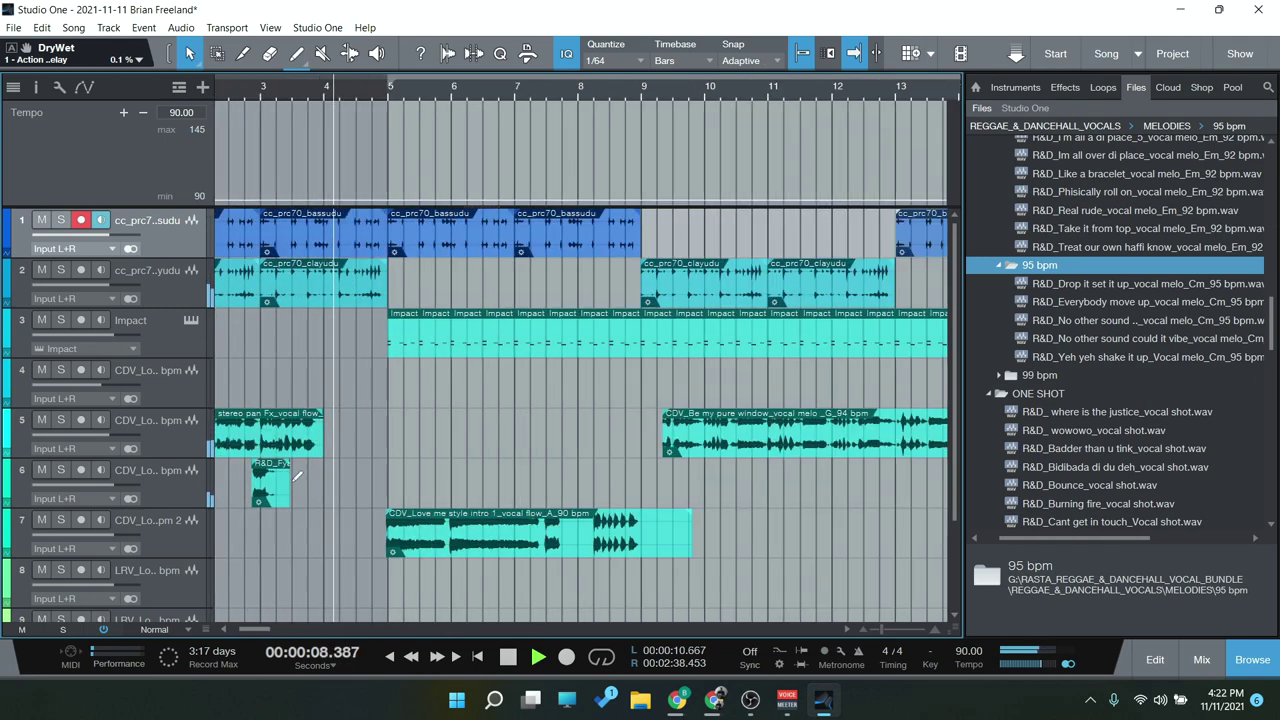
key("w")
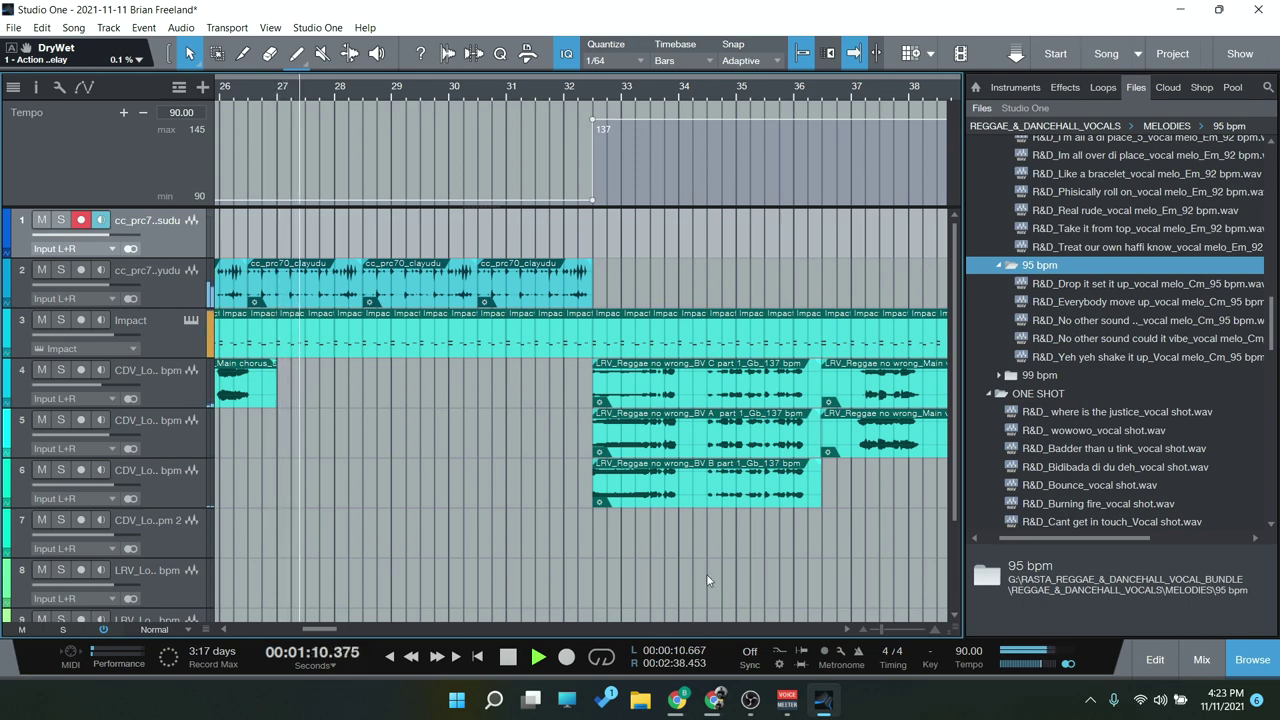
left_click(512, 660)
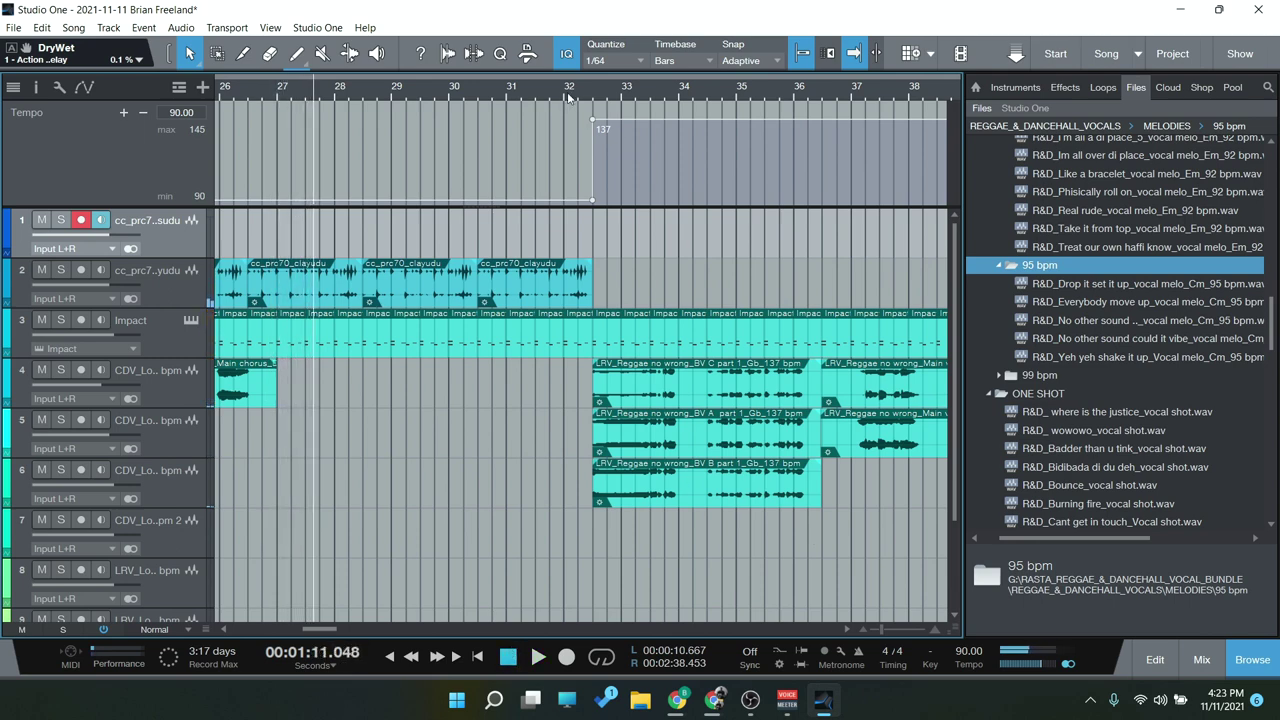
Play the arrangement from bar 32, where the tempo reaches 137 BPM.
left_click(568, 97)
key("space")
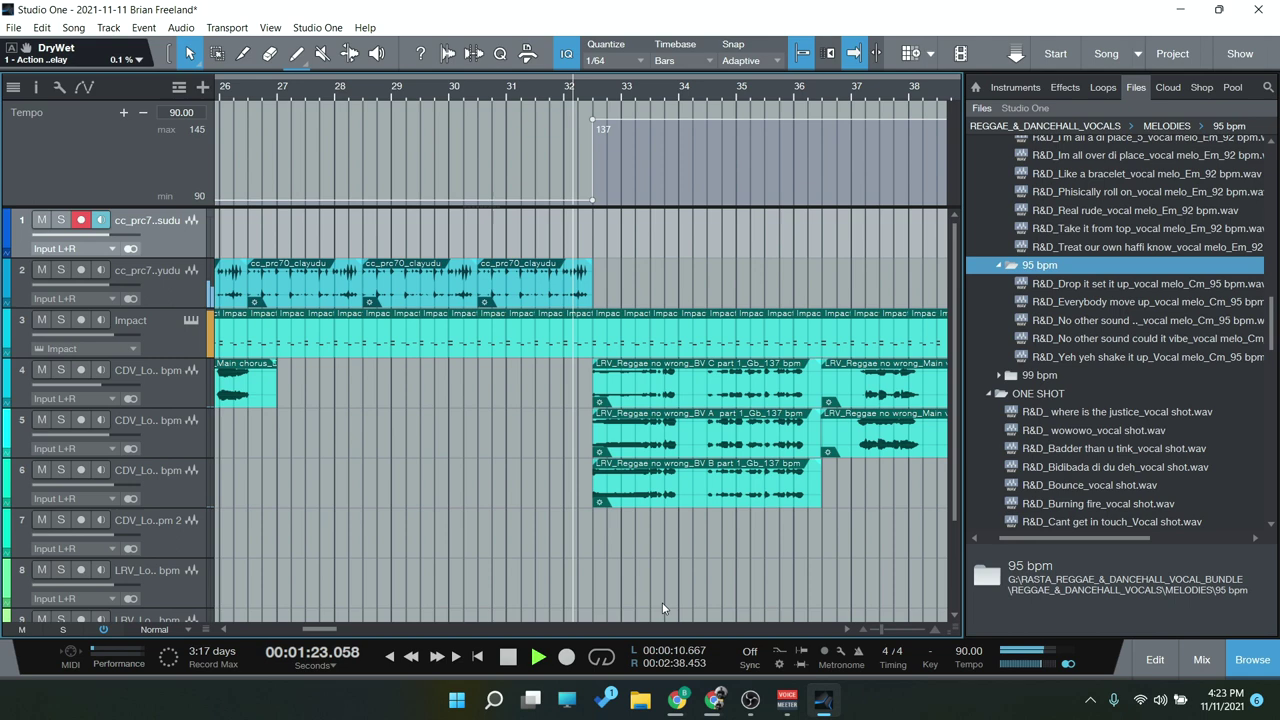